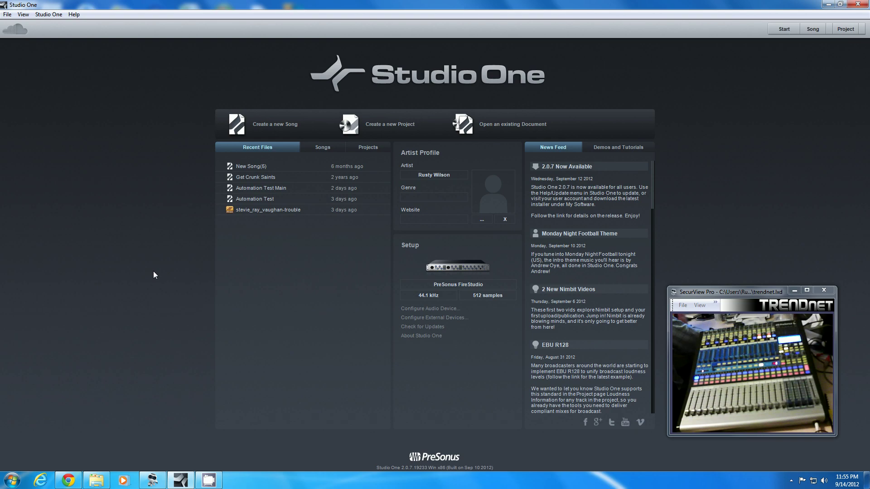
Check the StudioLive mixer's settings and channel overview in Universal Control, and close its windows.
{"action": "left_click", "coordinate": [791, 480]}
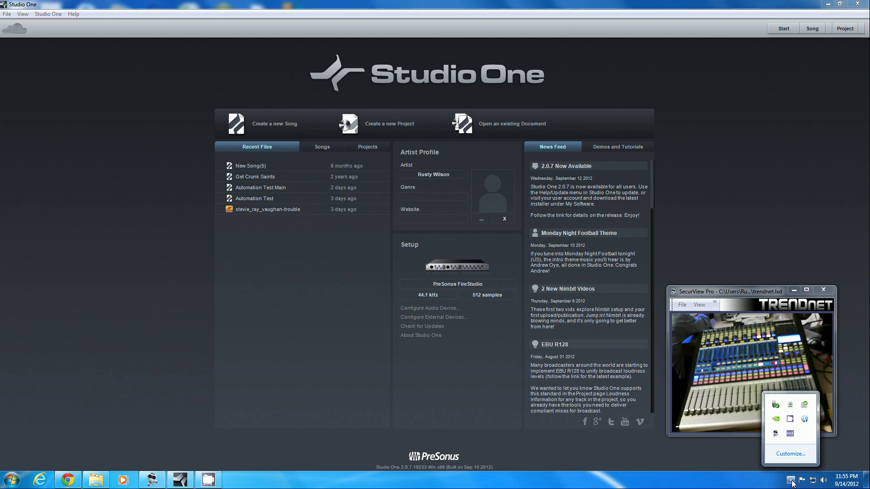
{"action": "left_click", "coordinate": [804, 421]}
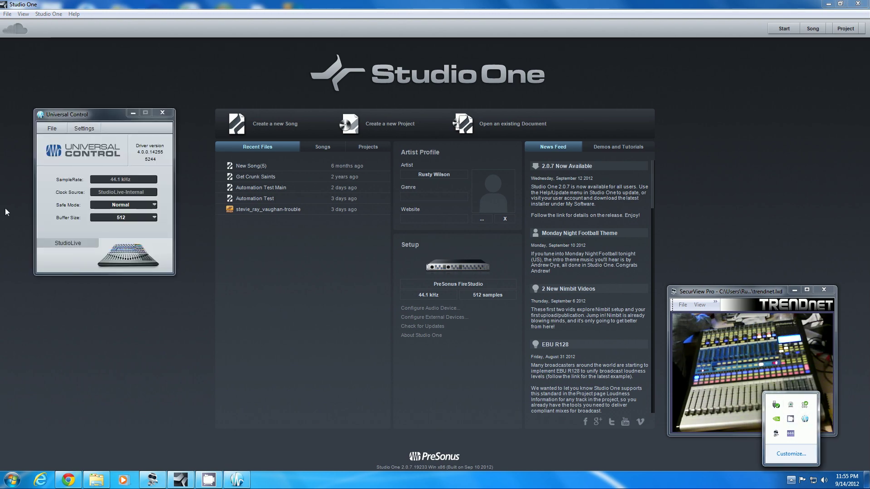
{"action": "left_click", "coordinate": [110, 99]}
{"action": "left_click_drag", "start_coordinate": [110, 101], "coordinate": [110, 99]}
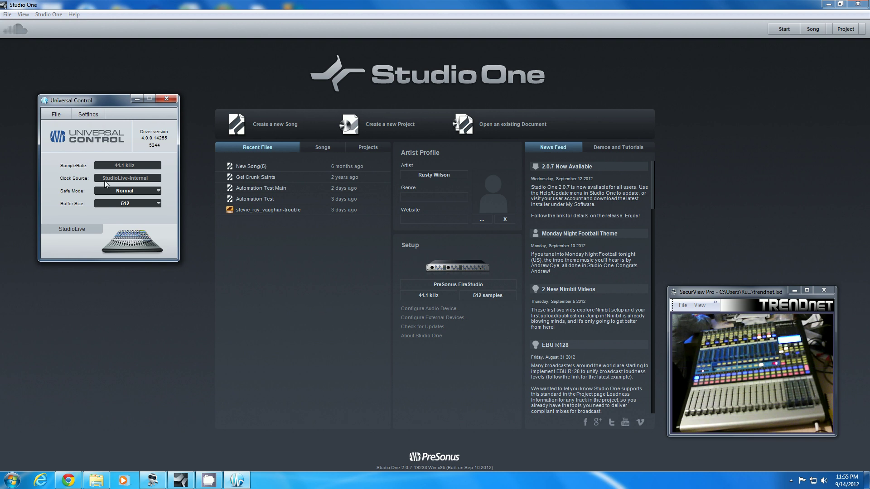
{"action": "left_click", "coordinate": [124, 236]}
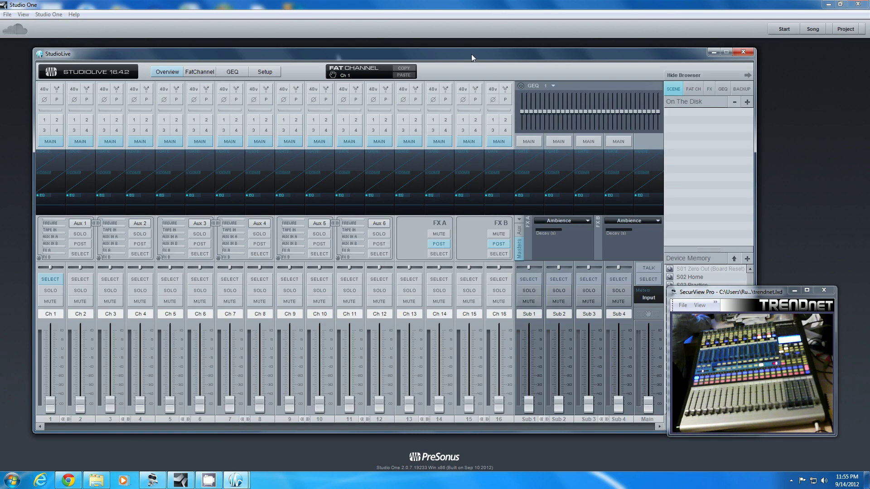
{"action": "left_click_drag", "start_coordinate": [471, 53], "coordinate": [449, 53]}
{"action": "left_click", "coordinate": [722, 49]}
{"action": "left_click", "coordinate": [175, 100]}
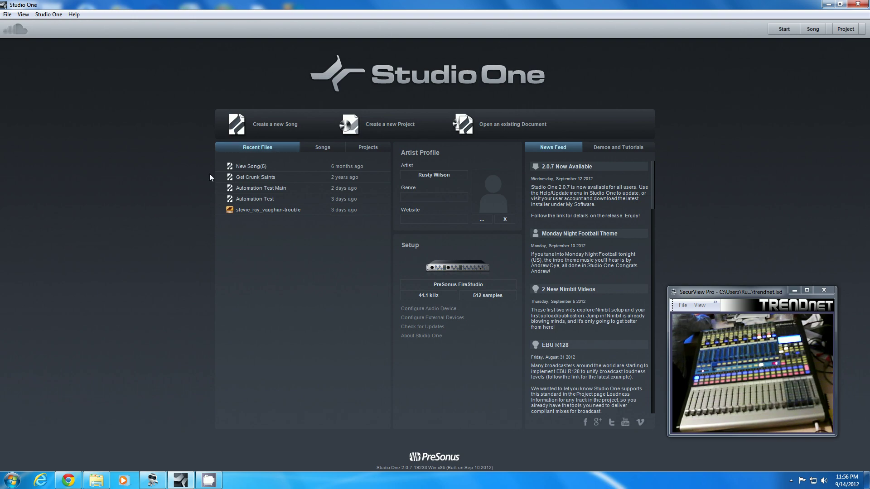
Create a new empty song titled "16.4.2 Test".
{"action": "left_click", "coordinate": [274, 125]}
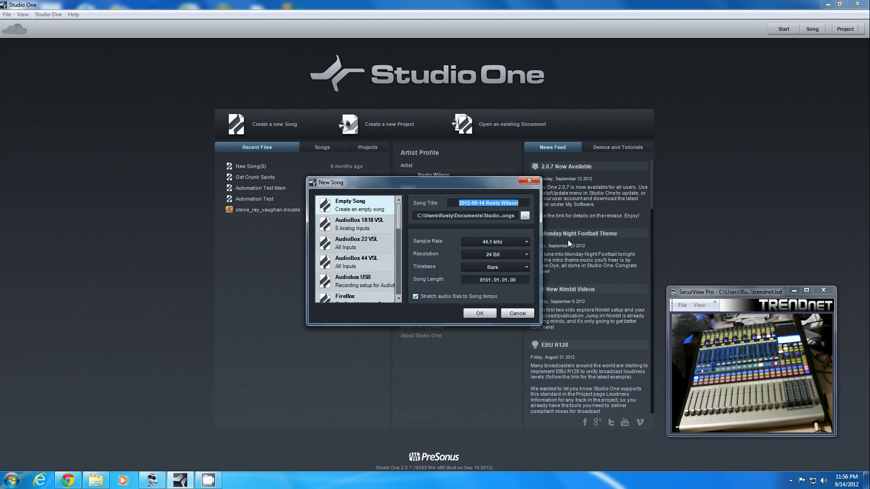
{"action": "type", "text": "1"}
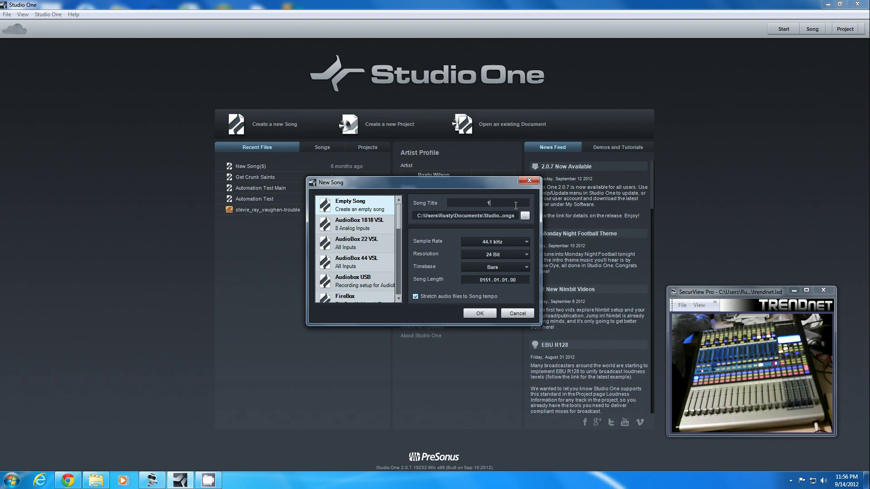
{"action": "type", "text": "6.4.2"}
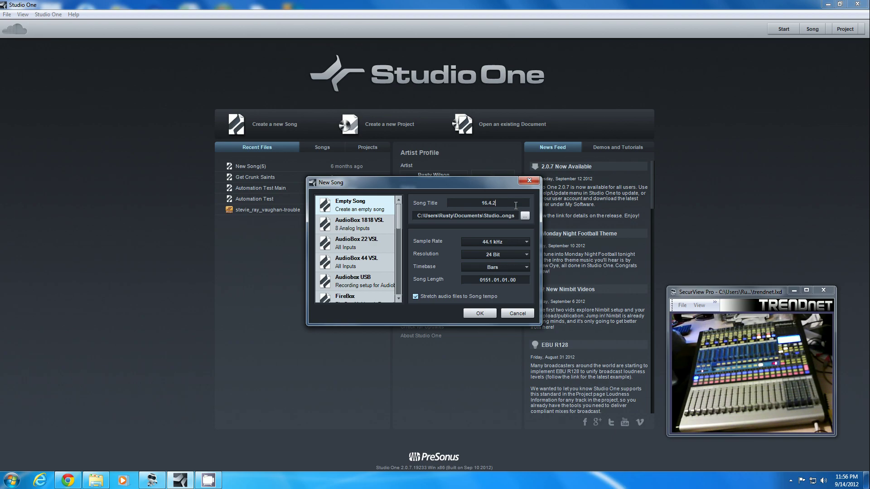
{"action": "type", "text": " Test"}
{"action": "key", "text": "Return"}
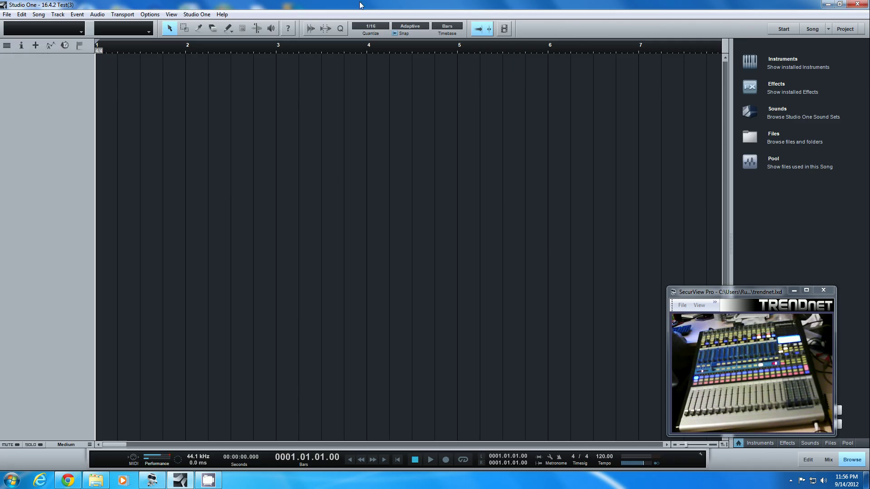
Move the SecurView camera window clear of the browser and show the mix console.
{"action": "left_click_drag", "start_coordinate": [742, 292], "coordinate": [615, 171]}
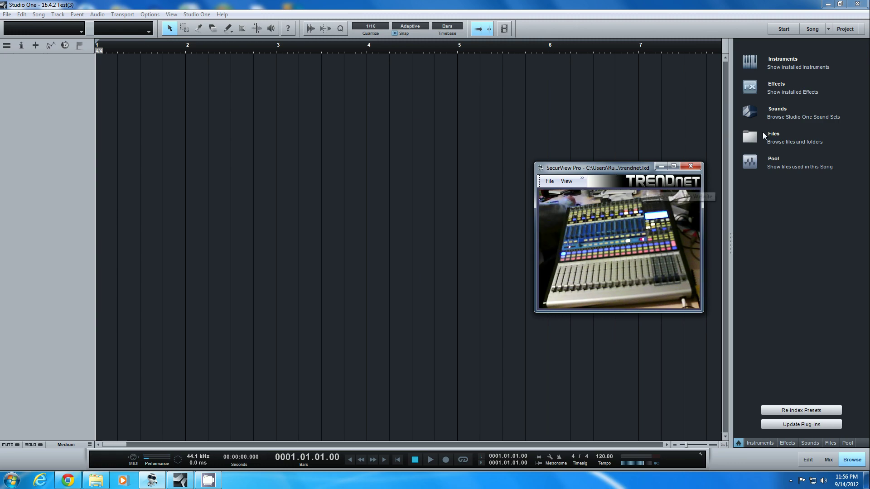
{"action": "left_click_drag", "start_coordinate": [637, 170], "coordinate": [643, 167]}
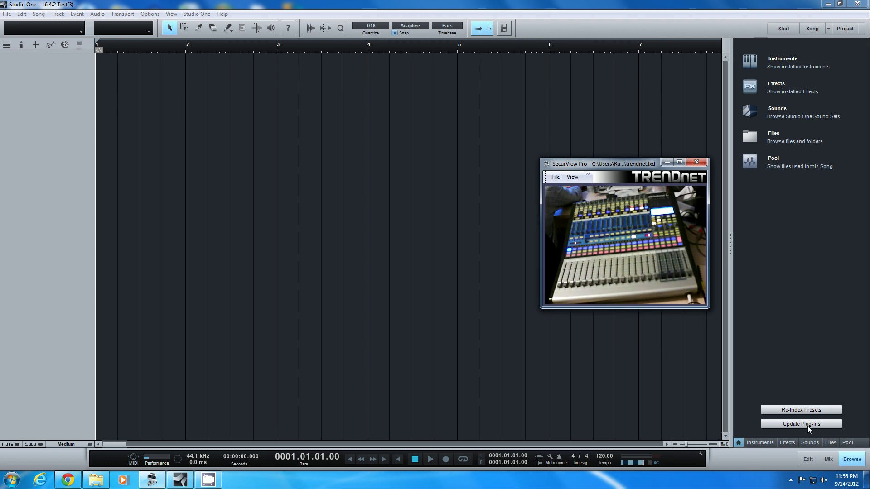
{"action": "left_click", "coordinate": [829, 460]}
{"action": "left_click", "coordinate": [829, 460]}
{"action": "left_click", "coordinate": [829, 460]}
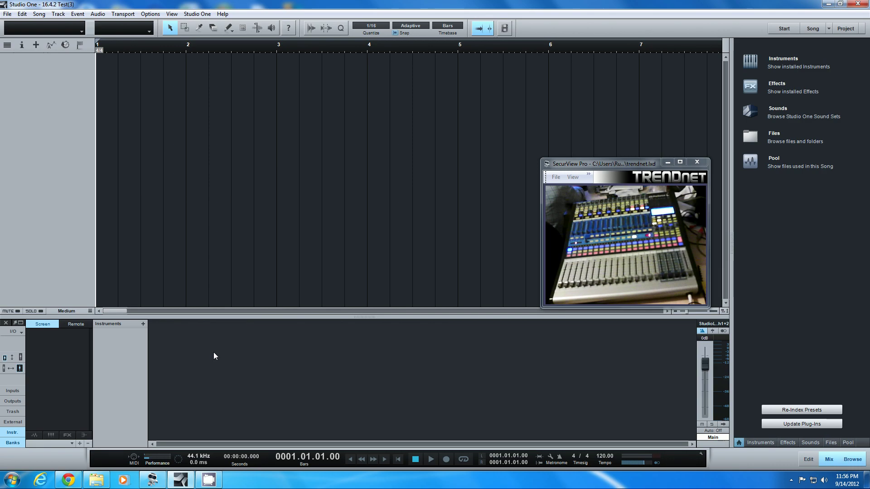
Remove the inputs Input L+R, Input L and Input R from the song's audio I/O setup and make the empty input list the default.
{"action": "left_click", "coordinate": [12, 333]}
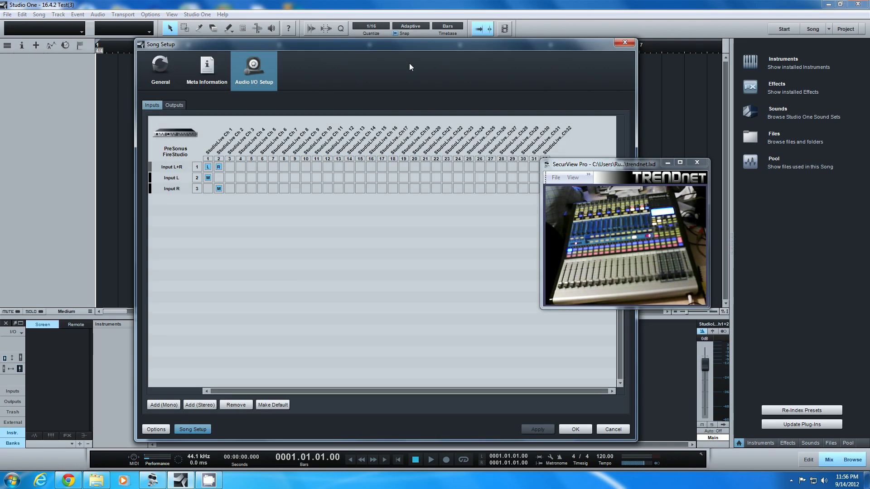
{"action": "left_click_drag", "start_coordinate": [656, 178], "coordinate": [771, 178]}
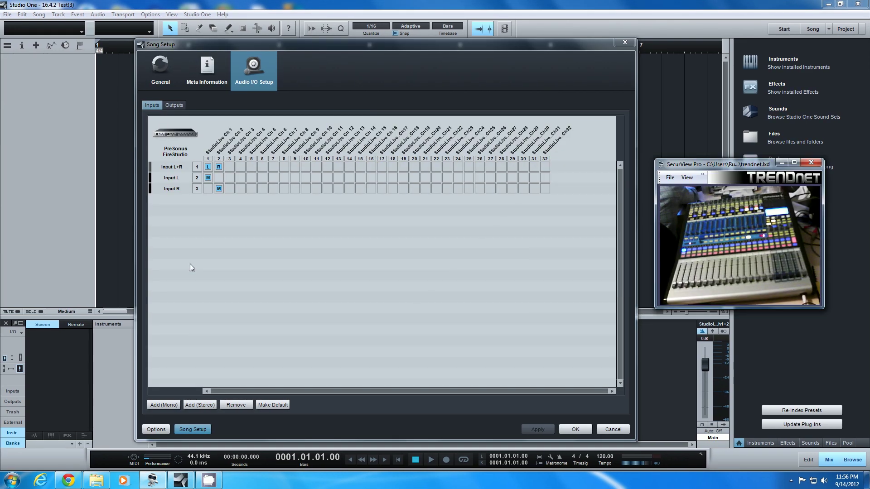
{"action": "left_click", "coordinate": [172, 167]}
{"action": "left_click", "coordinate": [171, 188], "text": "shift"}
{"action": "left_click", "coordinate": [236, 405]}
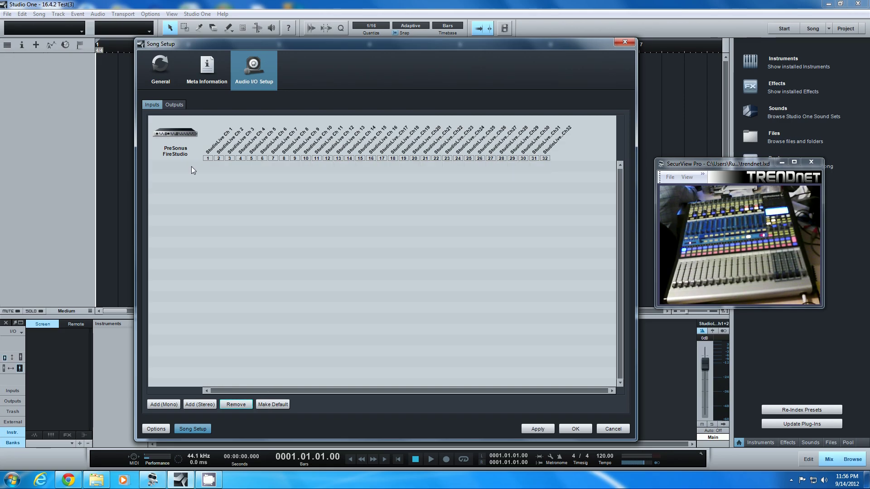
{"action": "left_click", "coordinate": [272, 405]}
{"action": "left_click", "coordinate": [173, 106]}
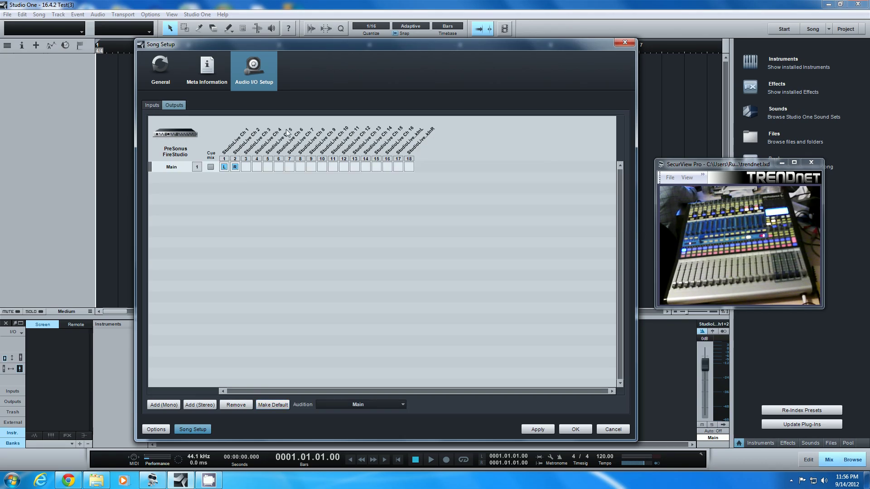
{"action": "left_click", "coordinate": [156, 108]}
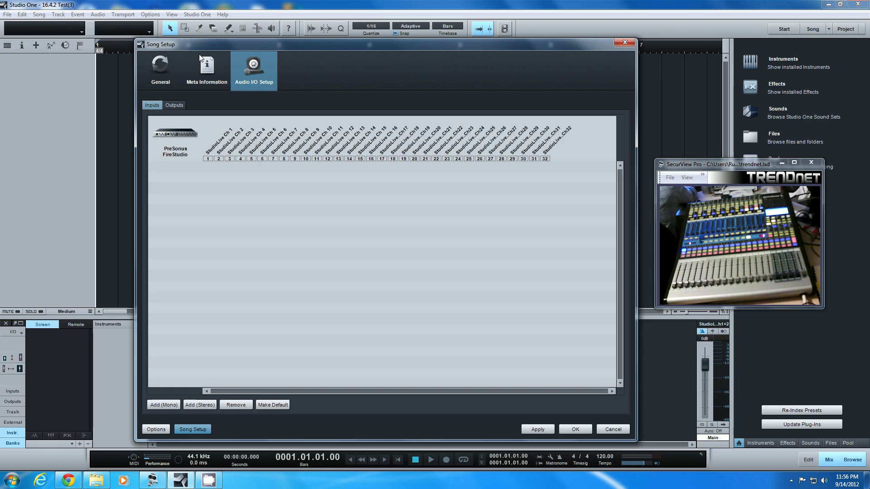
{"action": "left_click_drag", "start_coordinate": [200, 47], "coordinate": [191, 45]}
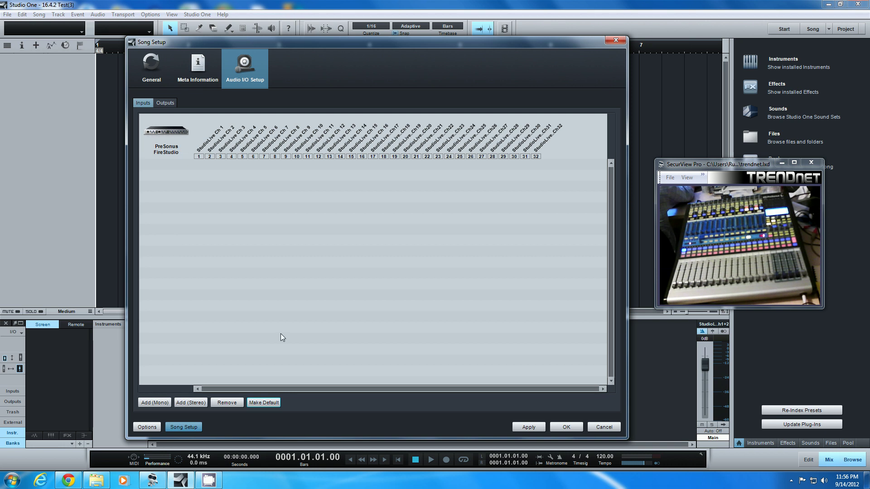
Add 16 mono inputs mapped to StudioLive channels 1 to 16 in the audio I/O setup and apply the change.
{"action": "left_click", "coordinate": [164, 404]}
{"action": "left_click", "coordinate": [158, 403]}
{"action": "left_click", "coordinate": [159, 403]}
{"action": "left_click", "coordinate": [156, 403]}
{"action": "left_click", "coordinate": [155, 403]}
{"action": "left_click", "coordinate": [156, 403]}
{"action": "left_click", "coordinate": [156, 403]}
{"action": "left_click", "coordinate": [156, 403]}
{"action": "left_click", "coordinate": [156, 403]}
{"action": "left_click", "coordinate": [156, 403]}
{"action": "left_click", "coordinate": [156, 403]}
{"action": "left_click", "coordinate": [156, 403]}
{"action": "left_click", "coordinate": [156, 403]}
{"action": "left_click", "coordinate": [156, 403]}
{"action": "left_click", "coordinate": [156, 403]}
{"action": "left_click", "coordinate": [156, 403]}
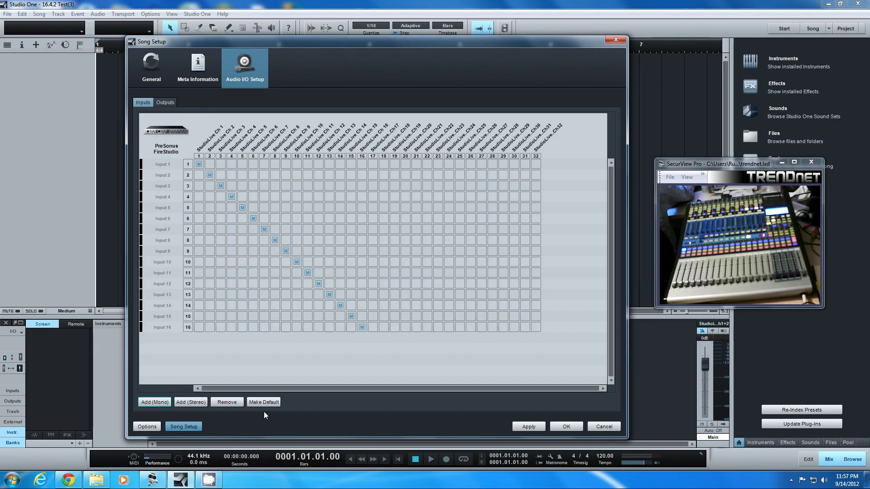
{"action": "left_click", "coordinate": [528, 427]}
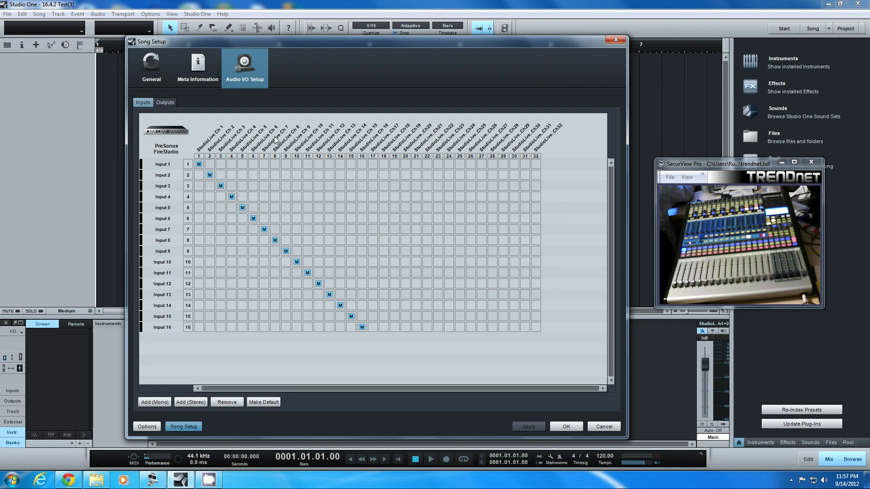
Route the Main output to StudioLive outputs 17 and 18, and add 16 mono outputs for channels 1 to 16, applying the changes.
{"action": "left_click", "coordinate": [162, 104]}
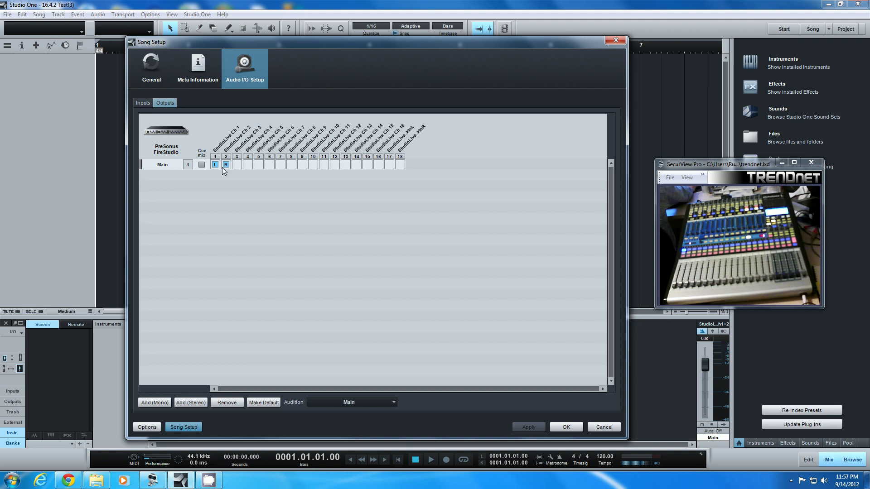
{"action": "left_click", "coordinate": [389, 165]}
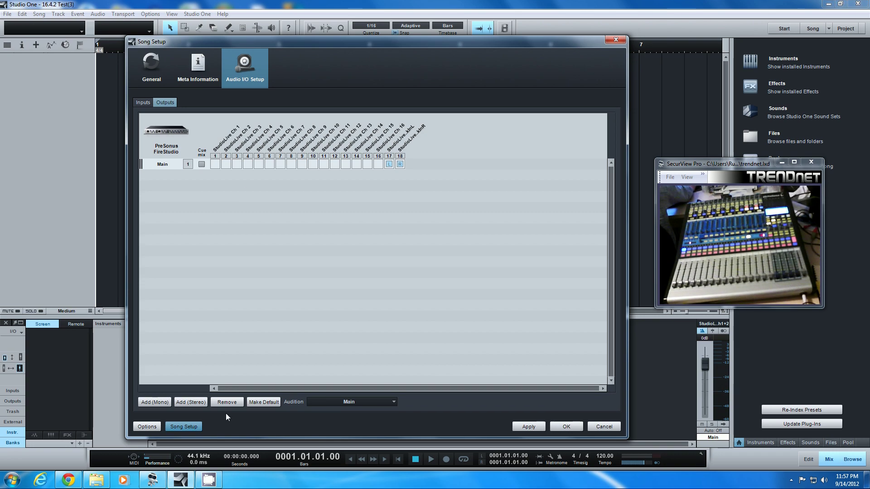
{"action": "left_click", "coordinate": [159, 403]}
{"action": "left_click", "coordinate": [158, 403]}
{"action": "left_click", "coordinate": [158, 404]}
{"action": "left_click", "coordinate": [158, 403]}
{"action": "left_click", "coordinate": [159, 403]}
{"action": "left_click", "coordinate": [159, 403]}
{"action": "left_click", "coordinate": [159, 403]}
{"action": "left_click", "coordinate": [159, 403]}
{"action": "left_click", "coordinate": [159, 403]}
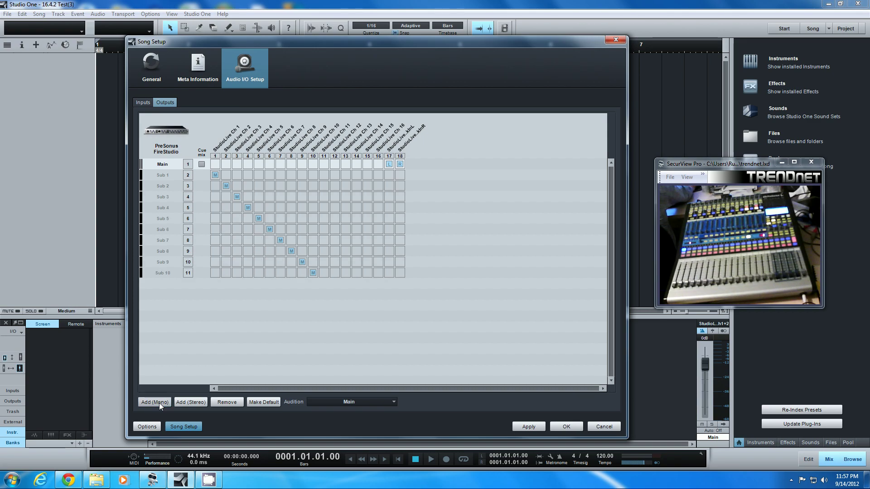
{"action": "left_click", "coordinate": [159, 403]}
{"action": "left_click", "coordinate": [159, 403]}
{"action": "left_click", "coordinate": [159, 403]}
{"action": "left_click", "coordinate": [159, 404]}
{"action": "left_click", "coordinate": [159, 403]}
{"action": "left_click", "coordinate": [159, 404]}
{"action": "left_click", "coordinate": [159, 403]}
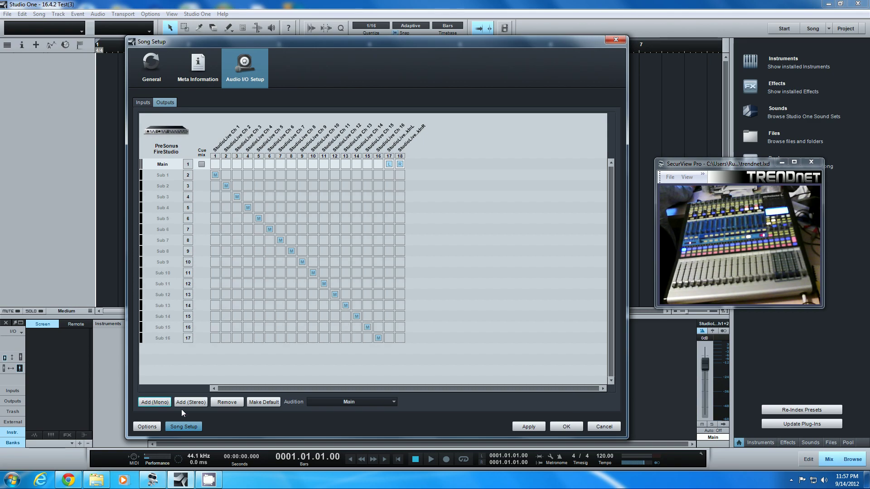
{"action": "left_click", "coordinate": [528, 426]}
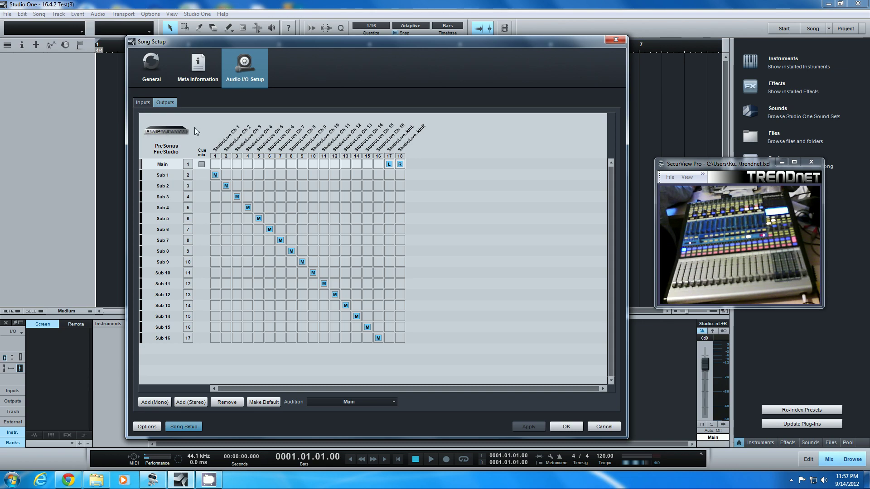
Review the input and output assignments in the audio I/O setup and close the song setup.
{"action": "left_click", "coordinate": [142, 102]}
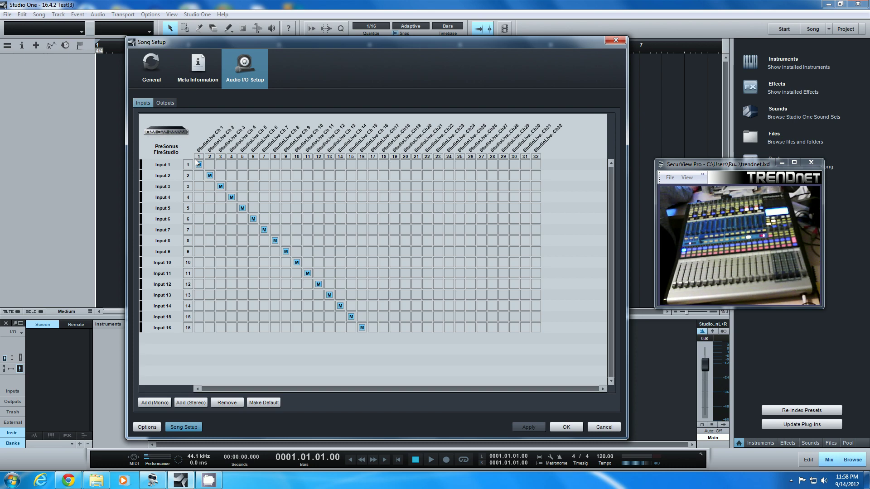
{"action": "left_click", "coordinate": [164, 103]}
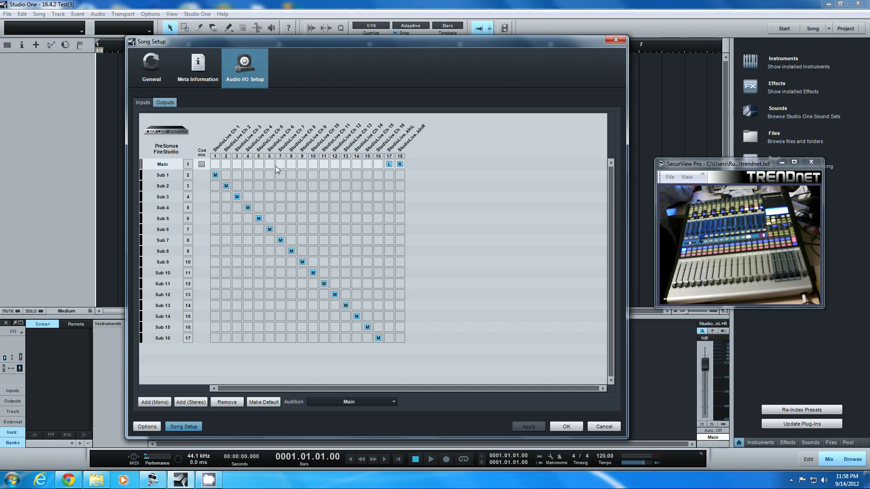
{"action": "left_click", "coordinate": [569, 426]}
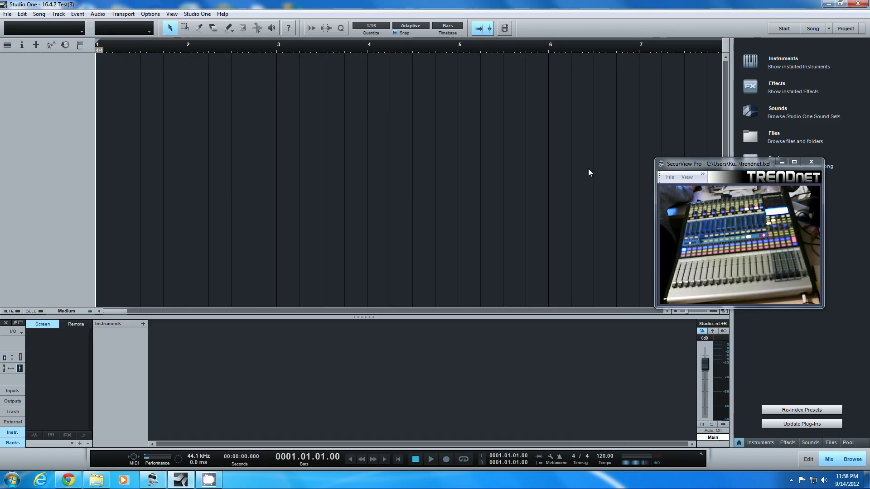
Enlarge the SecurView camera view to examine the mixer hardware, and shrink it again.
{"action": "left_click_drag", "start_coordinate": [825, 304], "coordinate": [757, 395]}
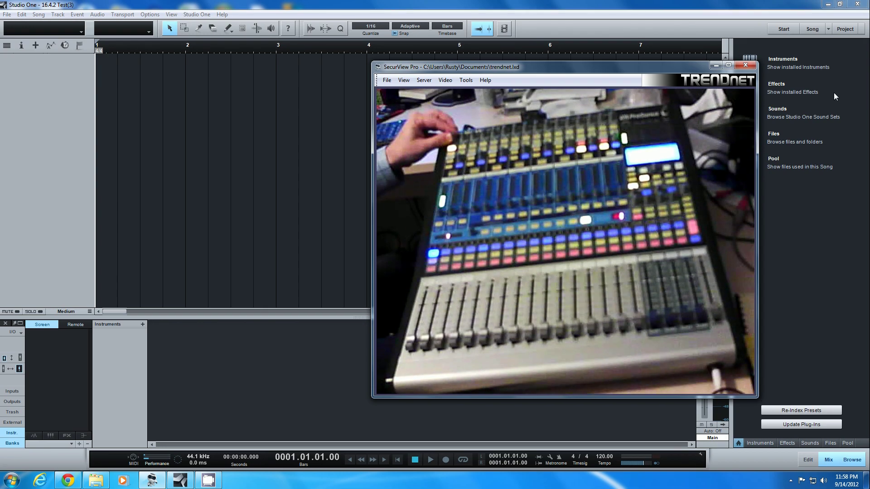
{"action": "left_click_drag", "start_coordinate": [375, 66], "coordinate": [598, 275]}
Add a mono audio track and route its channel output to Sub 1.
{"action": "right_click", "coordinate": [60, 60]}
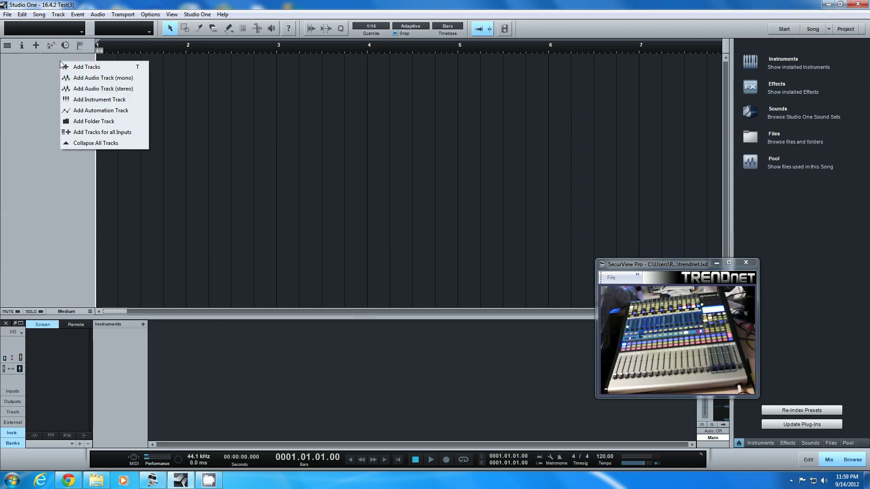
{"action": "left_click", "coordinate": [116, 79]}
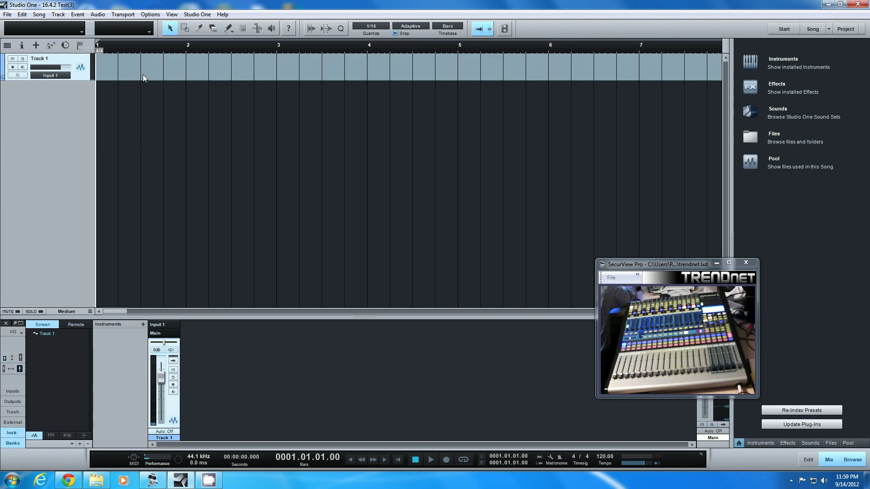
{"action": "left_click", "coordinate": [162, 335]}
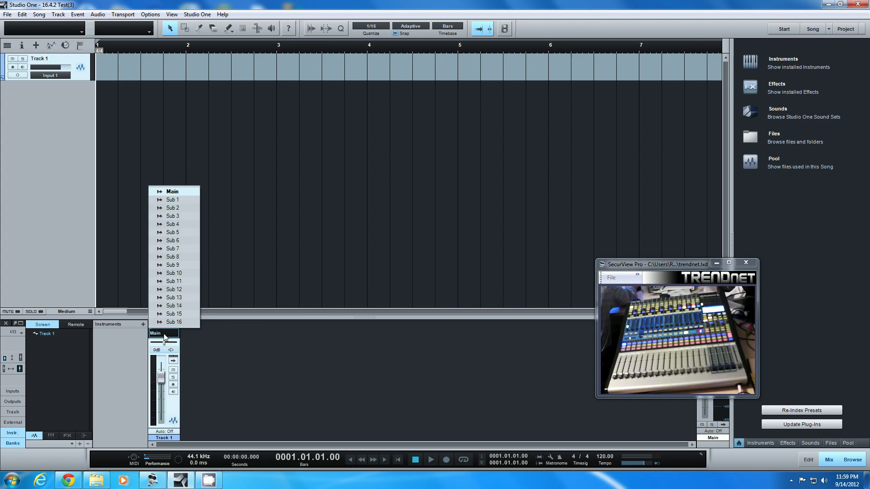
{"action": "left_click", "coordinate": [185, 204]}
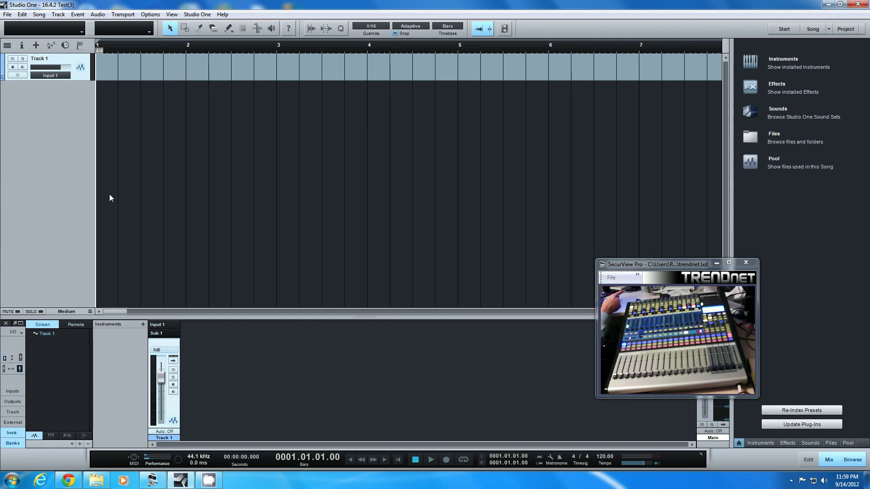
Arm Track 1, record a short test take of about 7 seconds from Input 1, and disarm the track.
{"action": "left_click", "coordinate": [13, 68]}
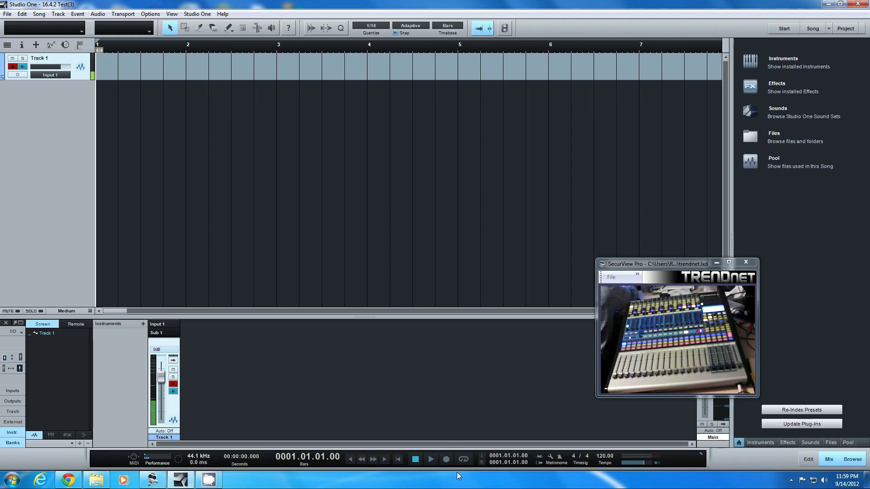
{"action": "left_click", "coordinate": [446, 460]}
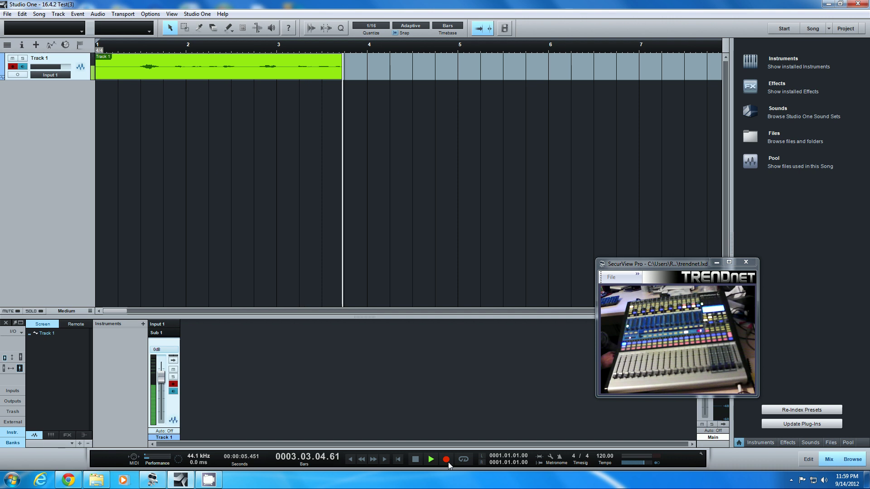
{"action": "key", "text": "space"}
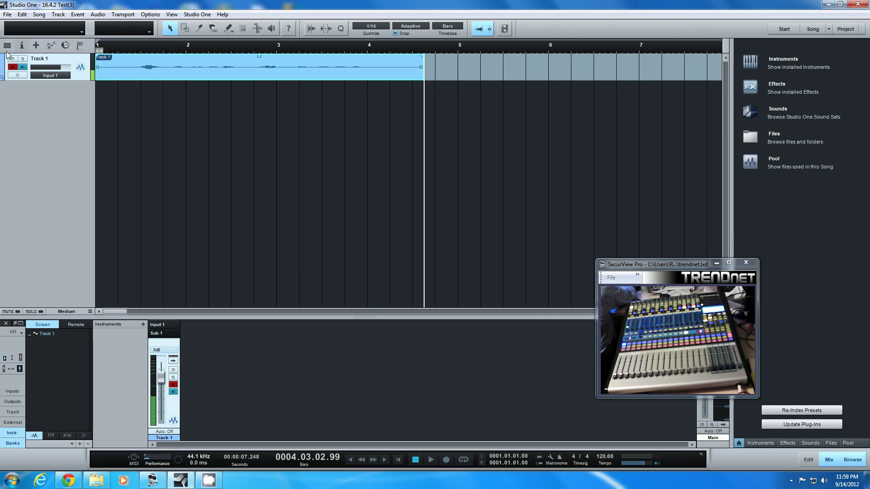
{"action": "left_click", "coordinate": [12, 67]}
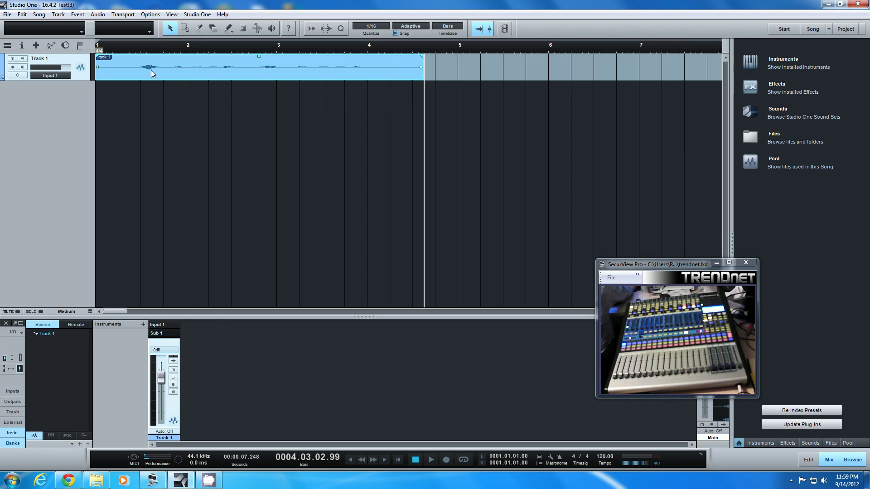
Show the inspector for the recorded Track 1 event and normalize its audio.
{"action": "left_click", "coordinate": [22, 45]}
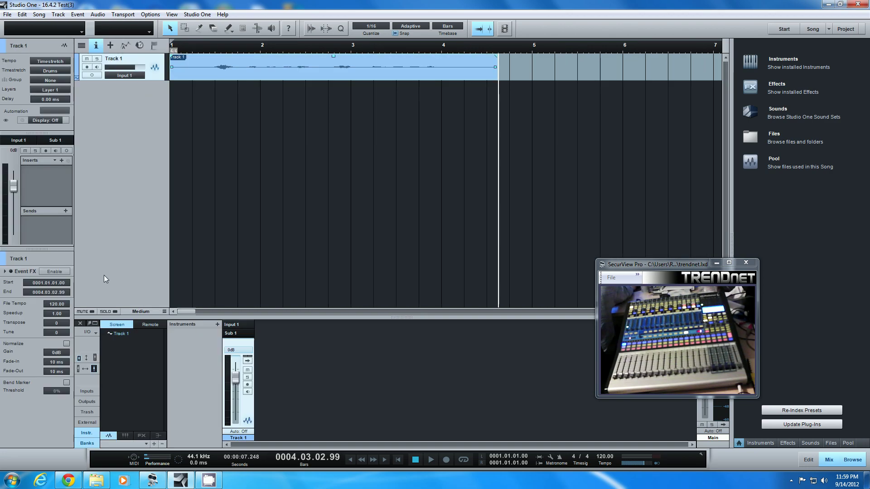
{"action": "left_click", "coordinate": [315, 59]}
{"action": "left_click", "coordinate": [67, 345]}
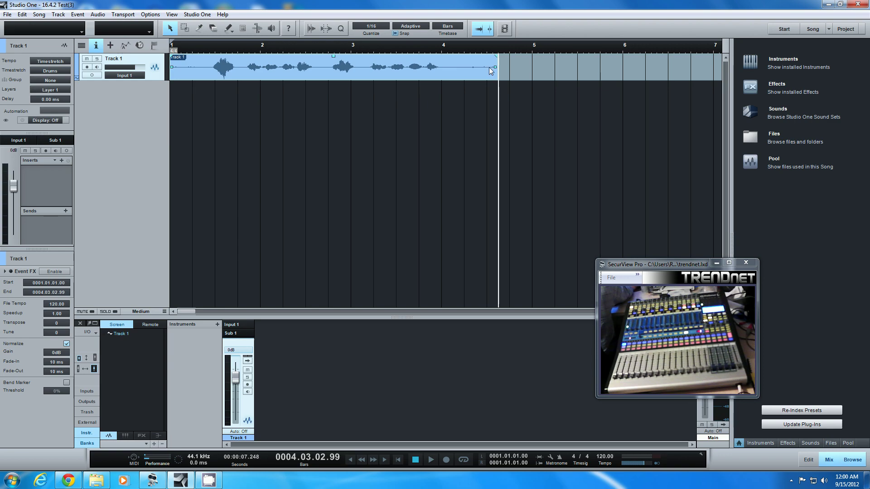
Trim the silence from both ends of the Track 1 event and move it back to start at bar 1.
{"action": "left_click_drag", "start_coordinate": [497, 63], "coordinate": [442, 63]}
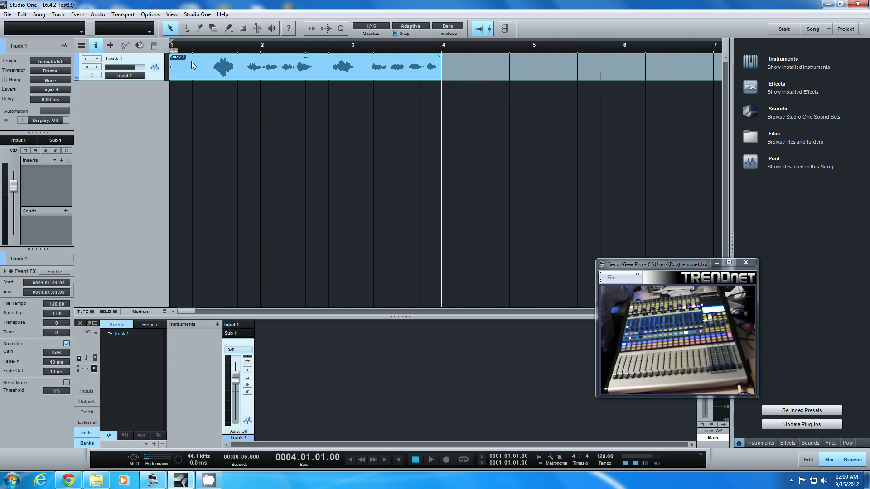
{"action": "left_click_drag", "start_coordinate": [171, 67], "coordinate": [209, 67]}
{"action": "left_click_drag", "start_coordinate": [306, 73], "coordinate": [275, 71]}
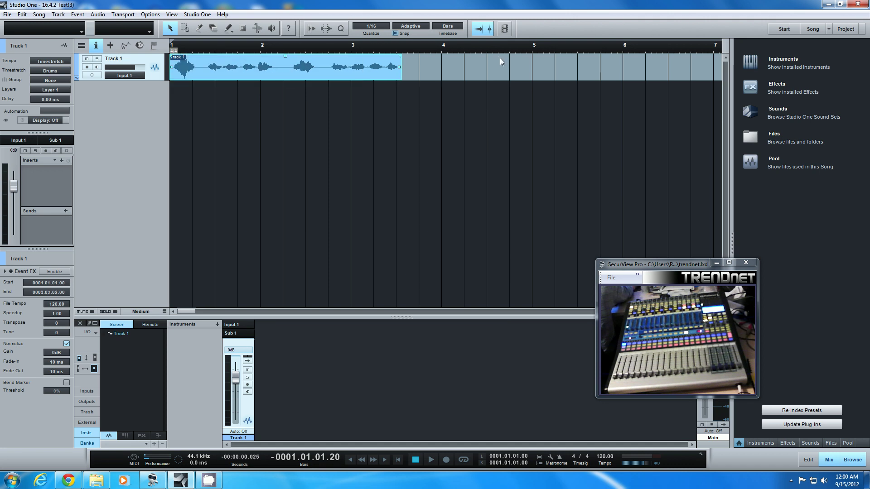
Set the loop range from 0001.01.01.00 to the event's end at 0003.03.02.00 and turn on looping.
{"action": "left_click", "coordinate": [461, 48], "text": "alt"}
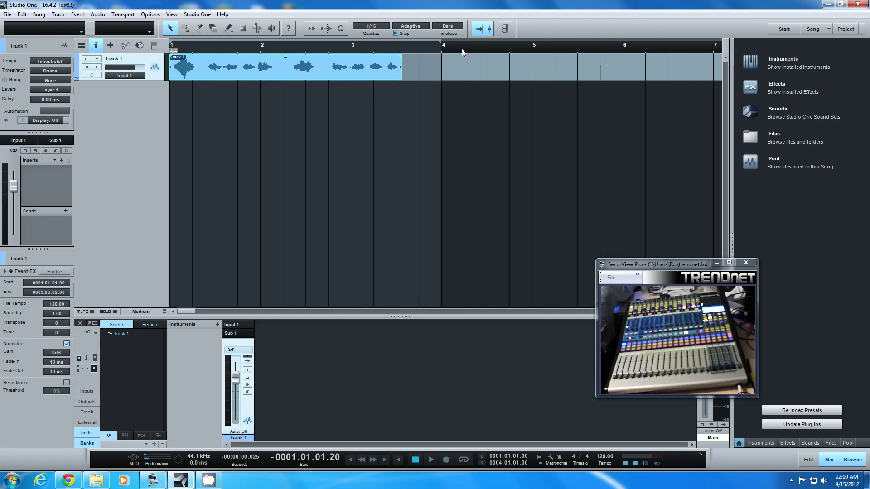
{"action": "left_click_drag", "start_coordinate": [442, 42], "coordinate": [404, 44]}
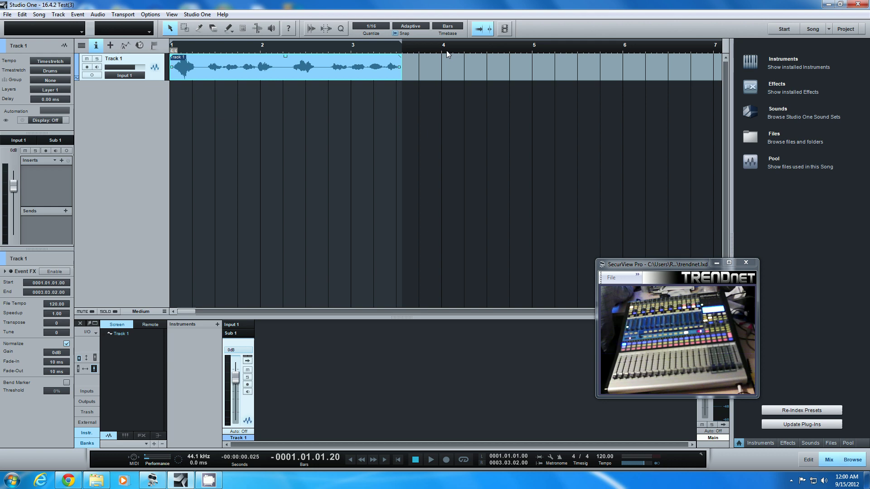
{"action": "key", "text": "KP_Divide"}
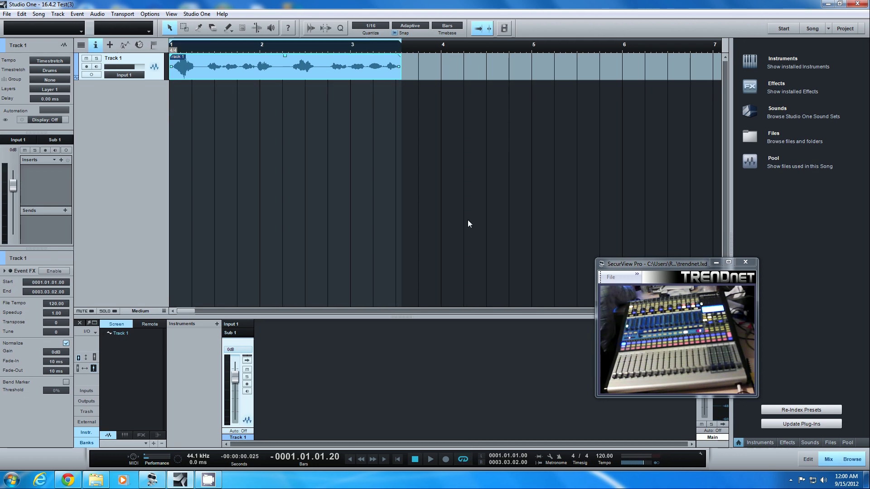
Play the looped take while examining the mixer in a repositioned, enlarged SecurView camera view, and stop playback.
{"action": "left_click", "coordinate": [430, 460]}
{"action": "left_click_drag", "start_coordinate": [684, 263], "coordinate": [498, 81]}
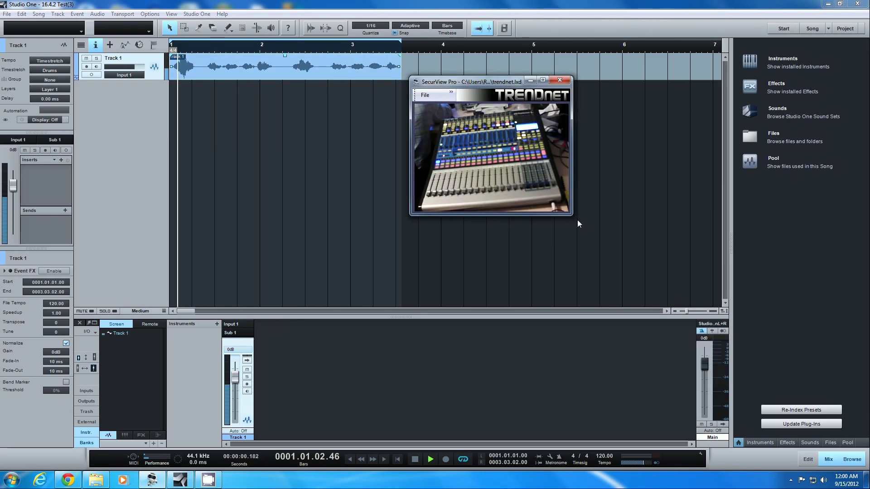
{"action": "left_click_drag", "start_coordinate": [570, 215], "coordinate": [771, 378]}
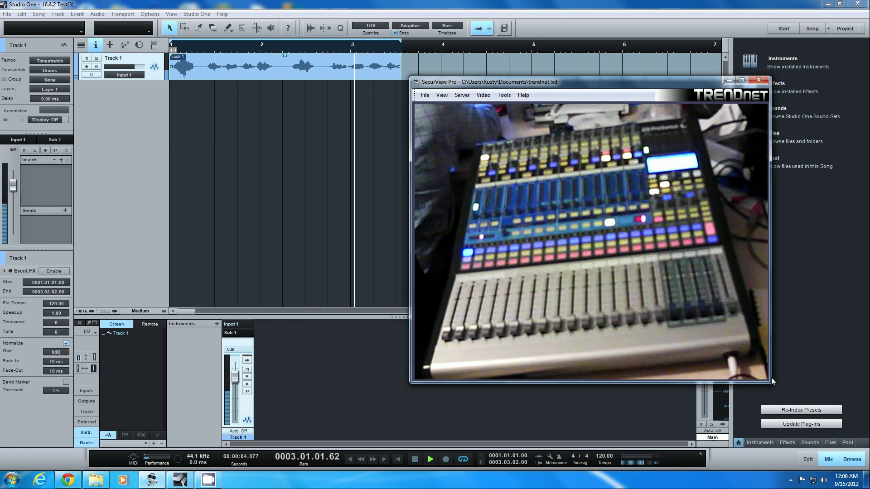
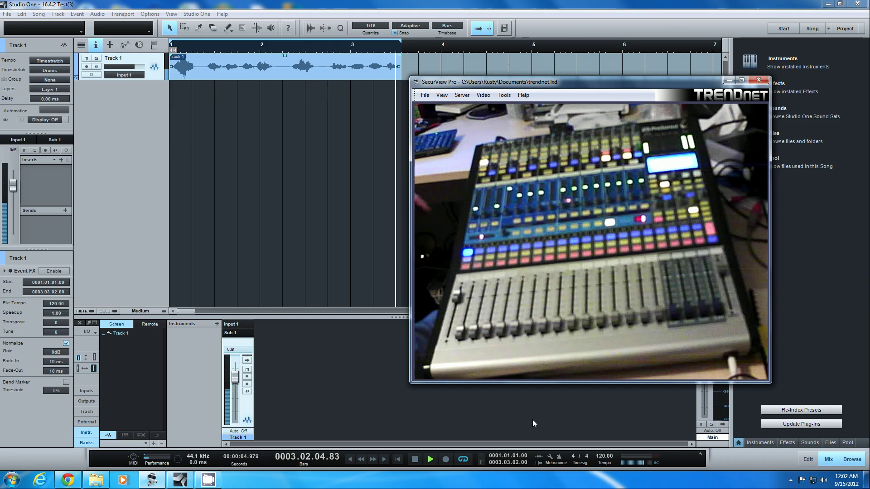
{"action": "key", "text": "space"}
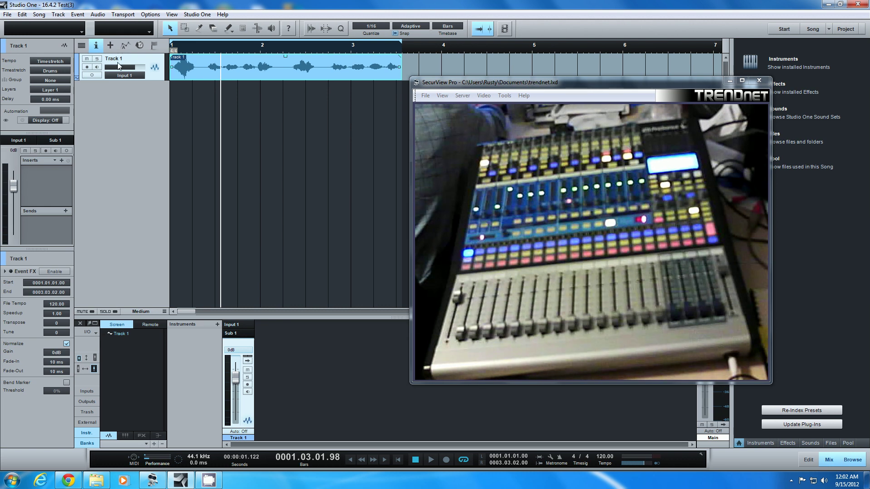
Duplicate Track 1 with its events and shift the copied event to start at 0001.01.03.00.
{"action": "right_click", "coordinate": [138, 58]}
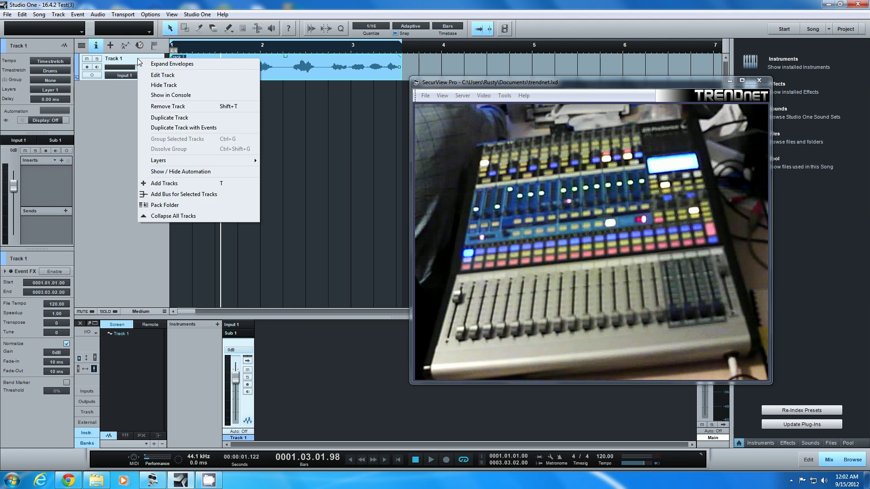
{"action": "left_click", "coordinate": [178, 127]}
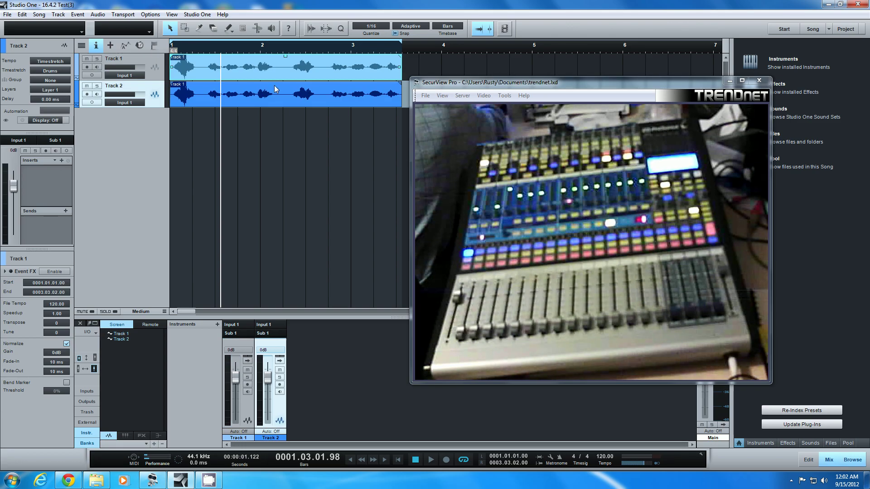
{"action": "left_click_drag", "start_coordinate": [278, 88], "coordinate": [297, 88]}
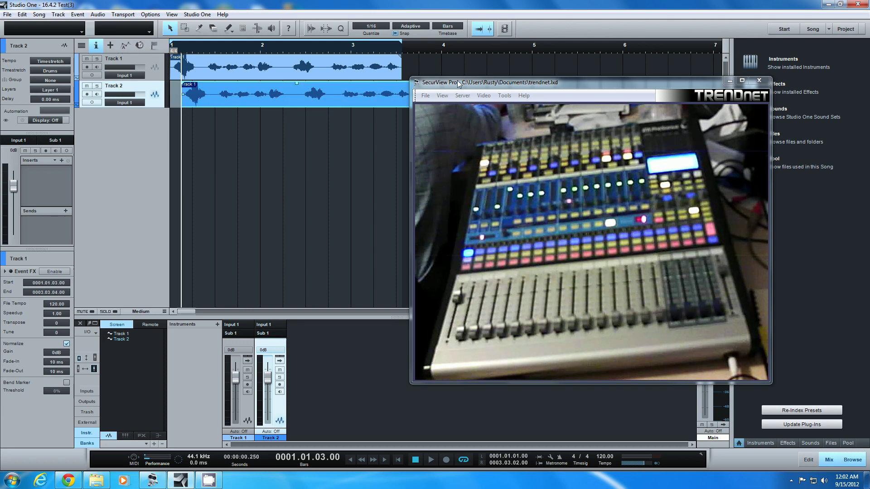
Extend the loop to the end of the Track 2 event and route Track 2's output to Sub 2.
{"action": "left_click_drag", "start_coordinate": [478, 86], "coordinate": [512, 88]}
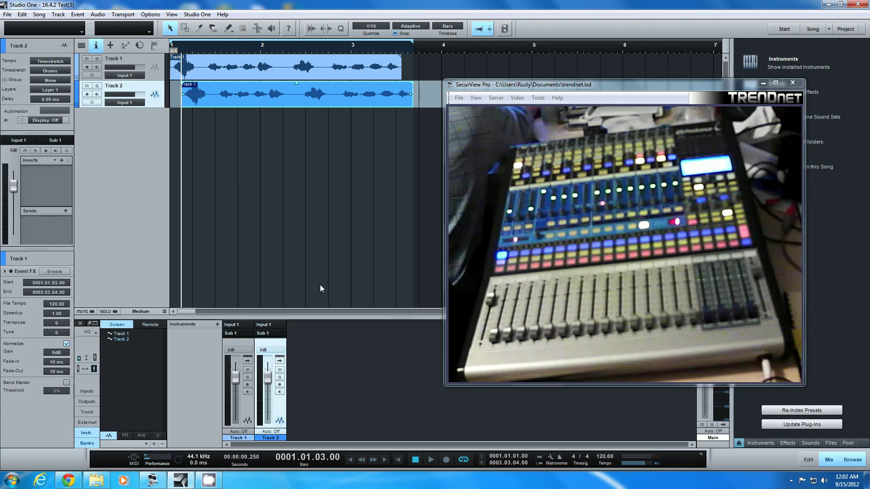
{"action": "left_click", "coordinate": [272, 335]}
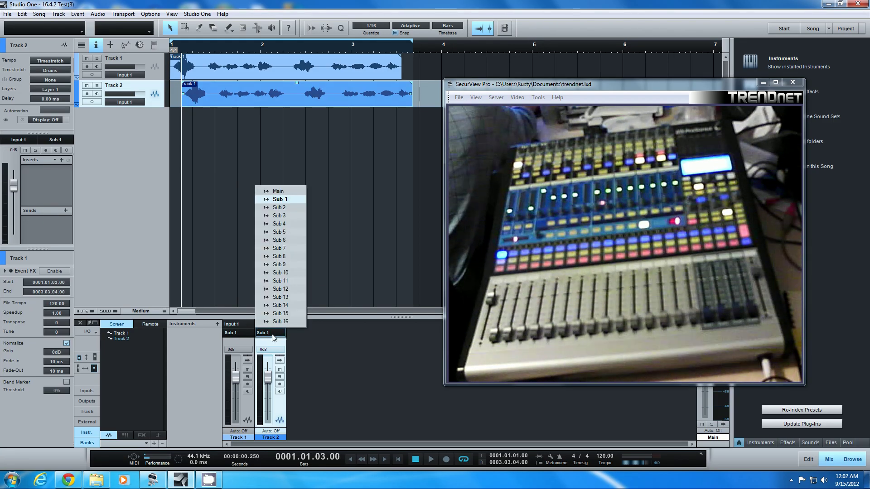
{"action": "left_click", "coordinate": [293, 207]}
{"action": "left_click_drag", "start_coordinate": [499, 85], "coordinate": [491, 88]}
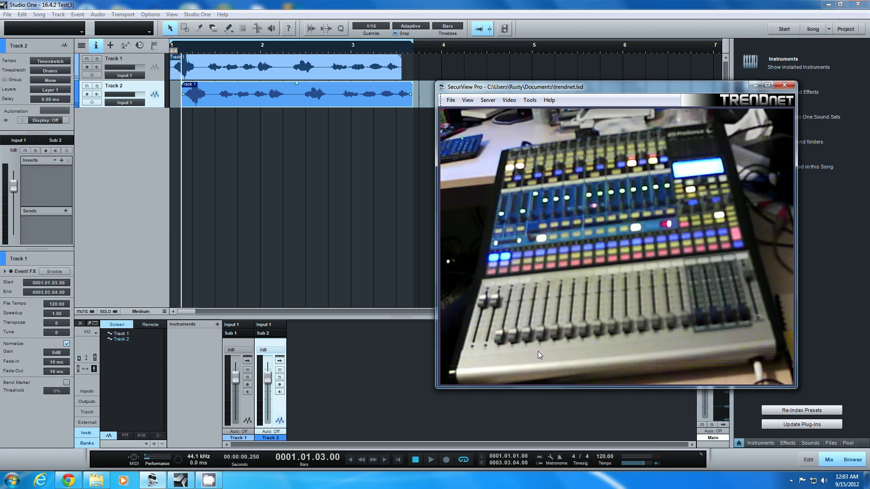
Play both looped tracks through the mixer to check their separate channels, and stop playback.
{"action": "left_click", "coordinate": [441, 455]}
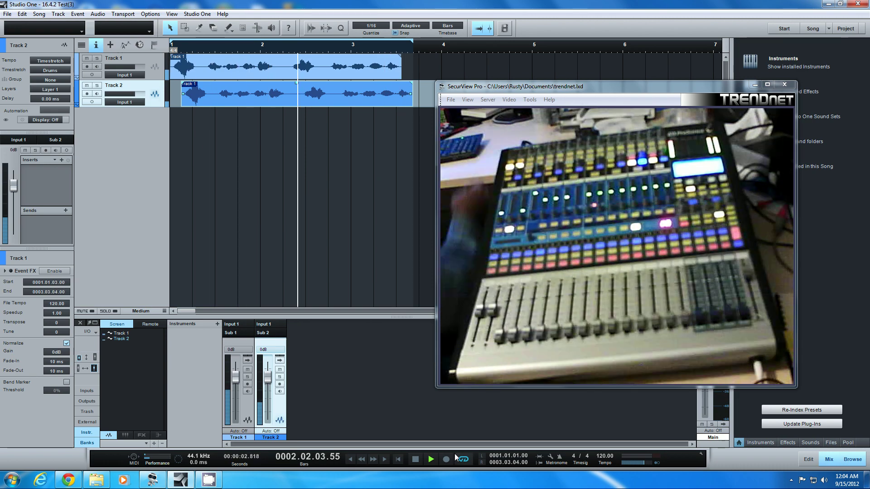
{"action": "left_click", "coordinate": [415, 459]}
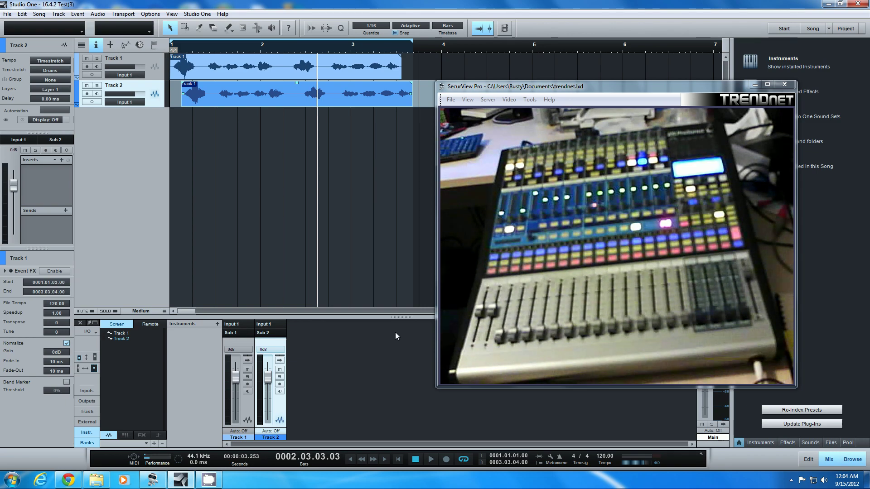
{"action": "left_click_drag", "start_coordinate": [553, 91], "coordinate": [579, 116]}
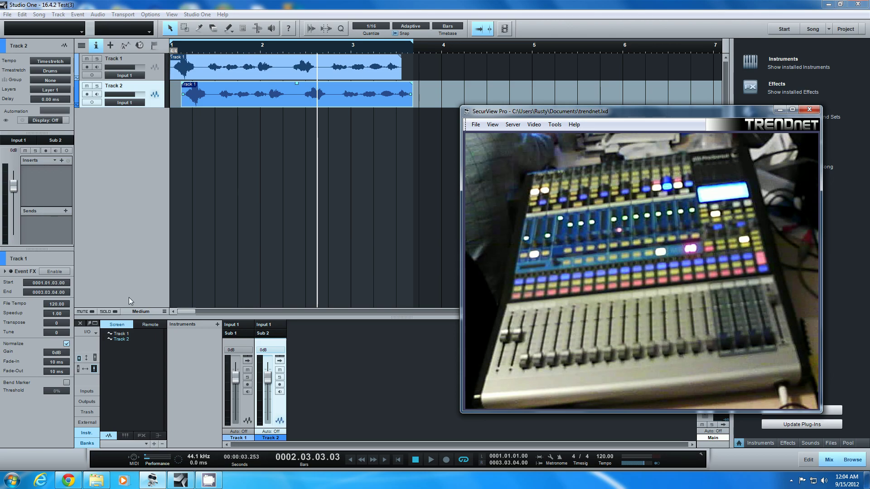
Open the song's audio I/O setup and compare the output and input assignments with the mixer channels.
{"action": "left_click", "coordinate": [85, 333]}
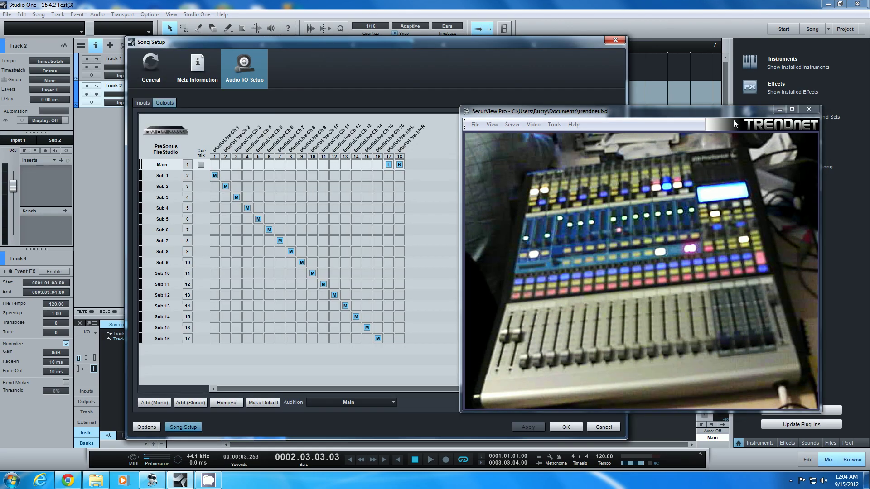
{"action": "left_click_drag", "start_coordinate": [589, 111], "coordinate": [631, 99]}
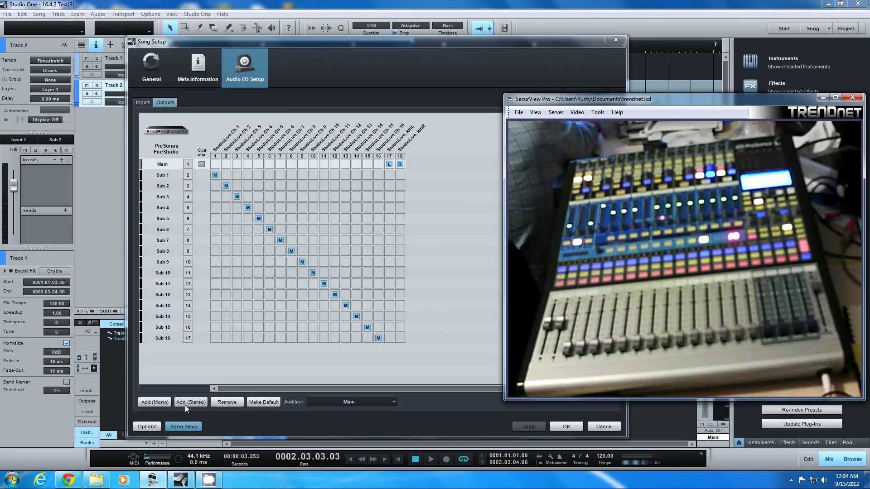
{"action": "left_click", "coordinate": [144, 103]}
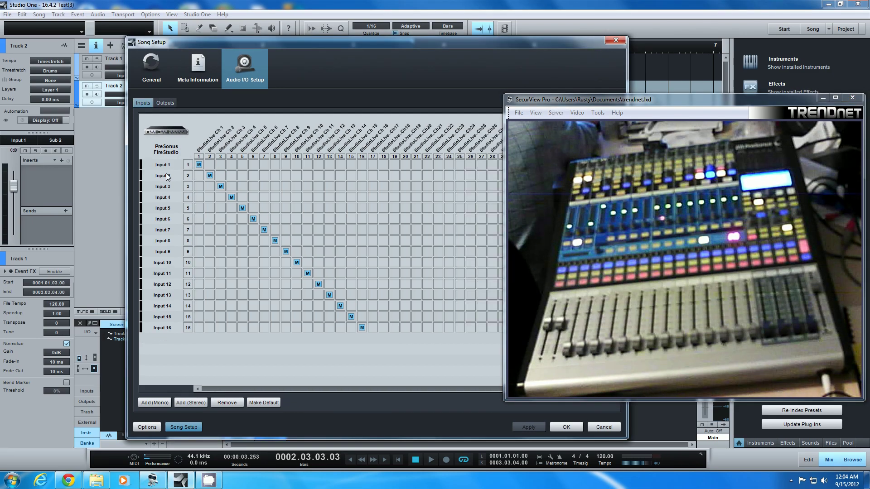
{"action": "left_click", "coordinate": [165, 104]}
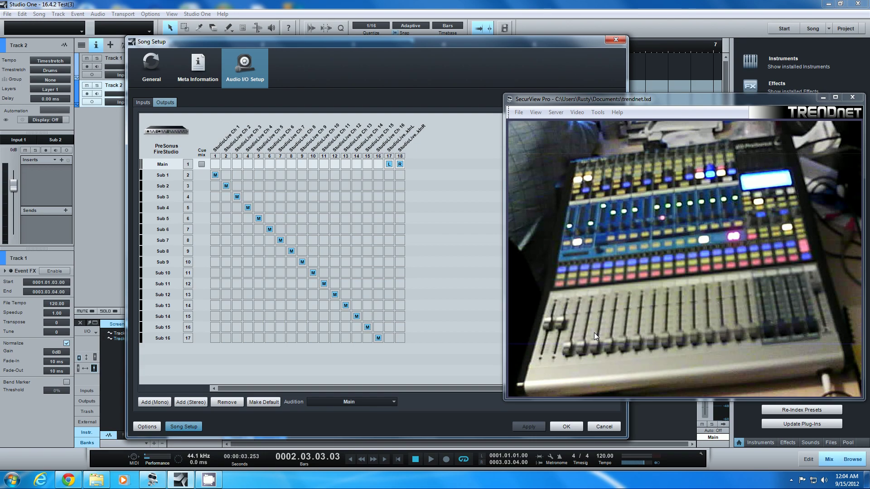
{"action": "left_click_drag", "start_coordinate": [608, 102], "coordinate": [568, 86]}
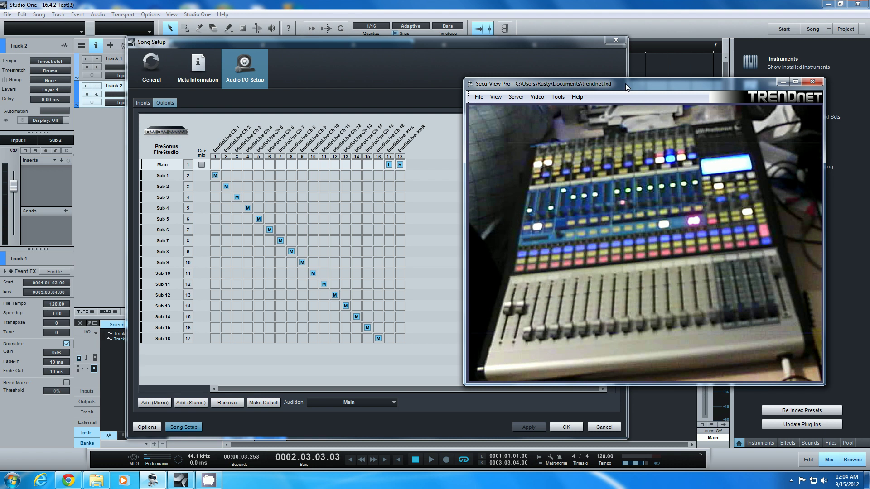
{"action": "left_click_drag", "start_coordinate": [625, 83], "coordinate": [626, 78]}
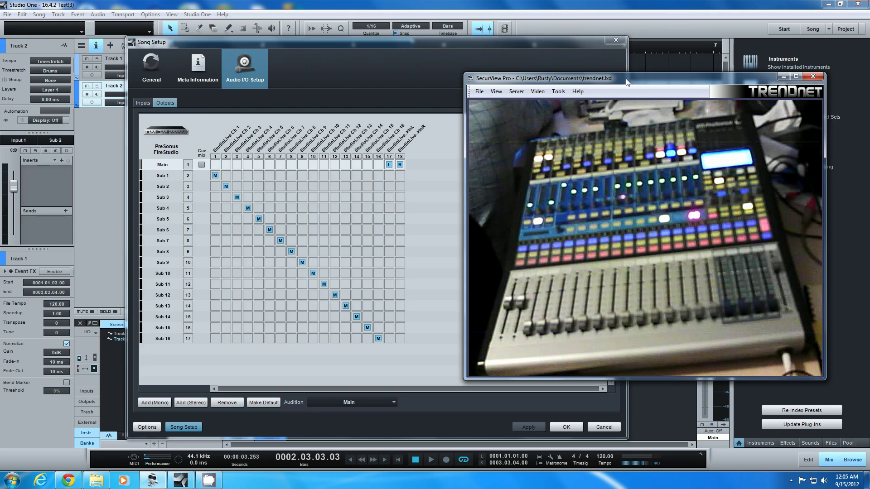
{"action": "left_click_drag", "start_coordinate": [626, 78], "coordinate": [616, 69]}
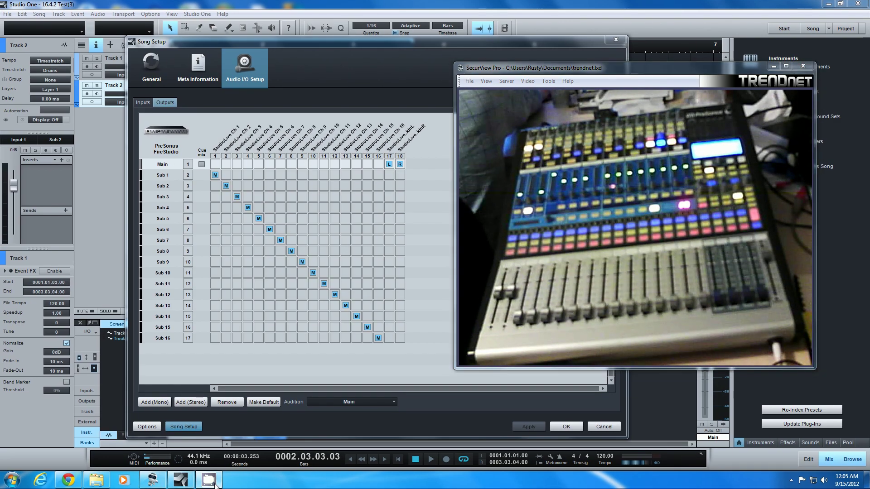
{"action": "left_click", "coordinate": [789, 480]}
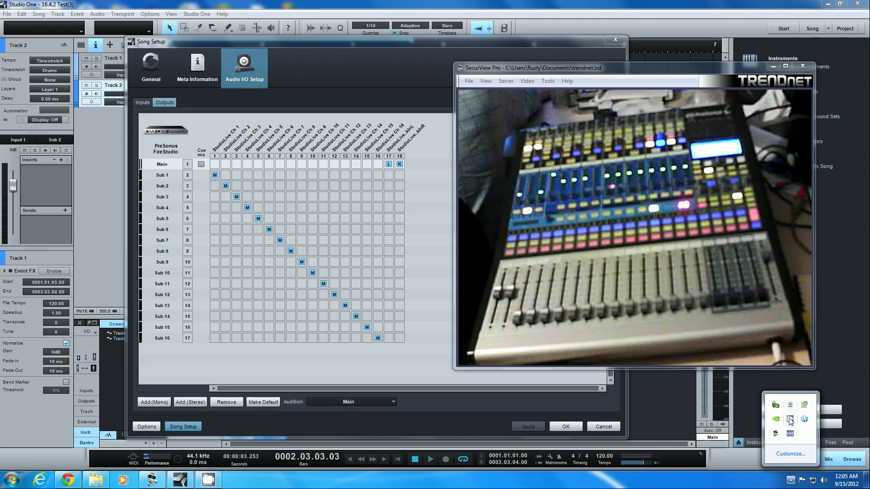